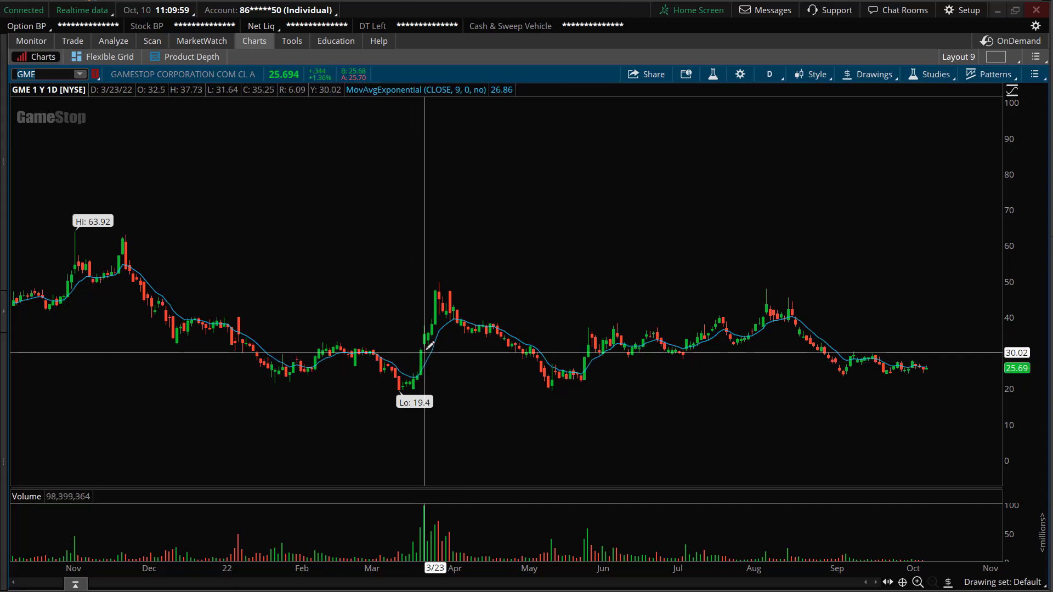
Circle GME's 3/29 high near 48 with an ellipse, then pan back toward October.
scroll(421, 376, up, 3)
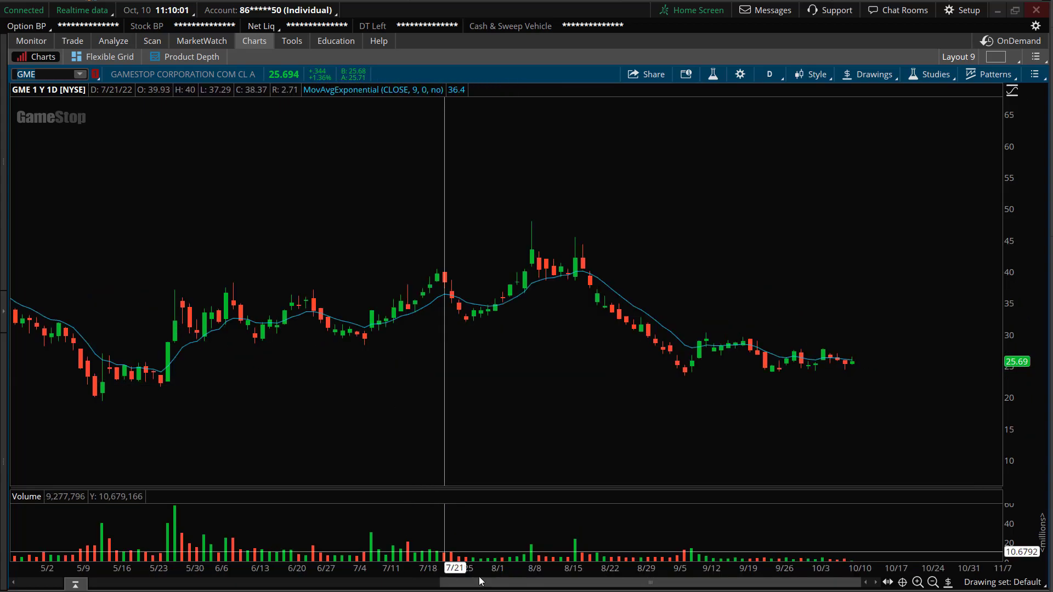
scroll(345, 555, up, 10)
scroll(346, 555, up, 2)
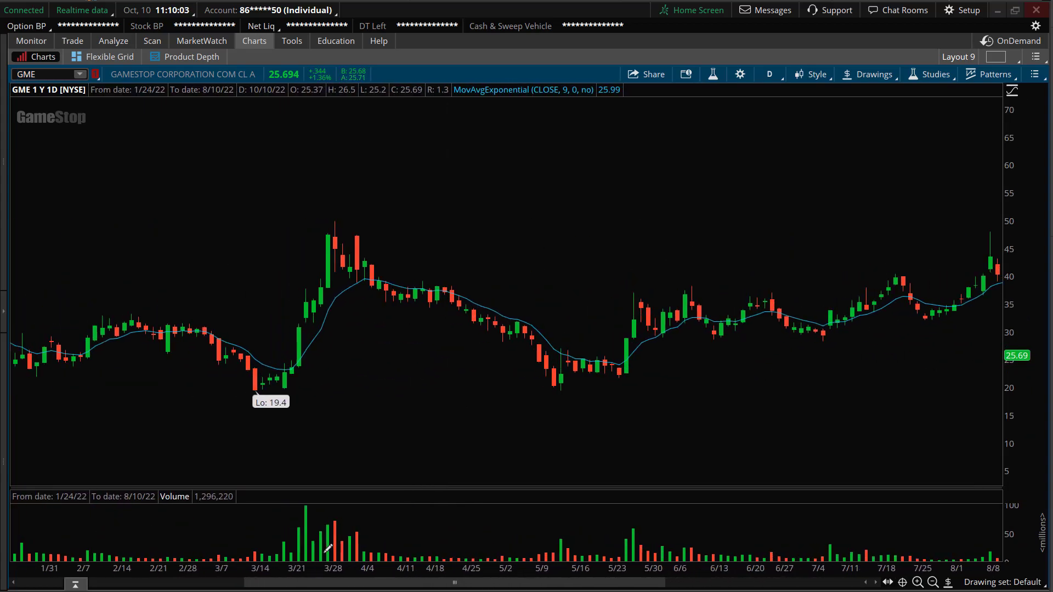
click(872, 74)
mouse_move(935, 176)
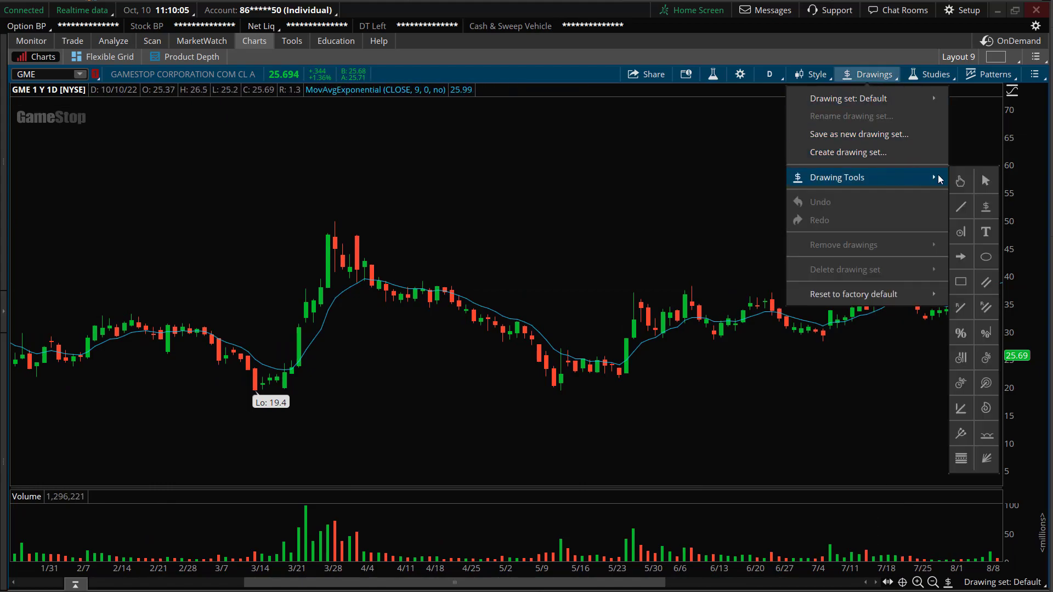
click(978, 241)
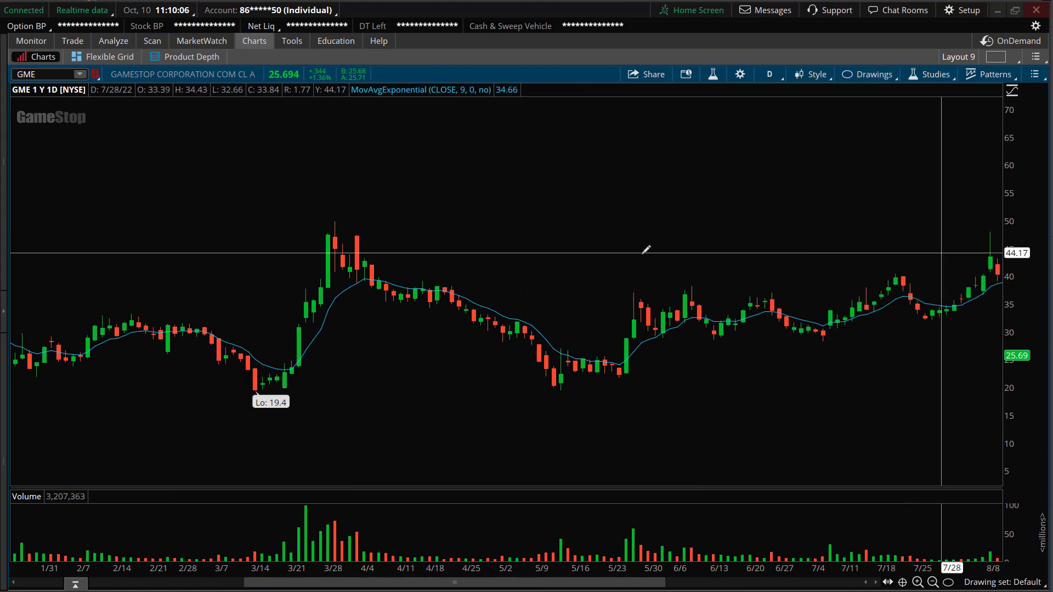
click(330, 220)
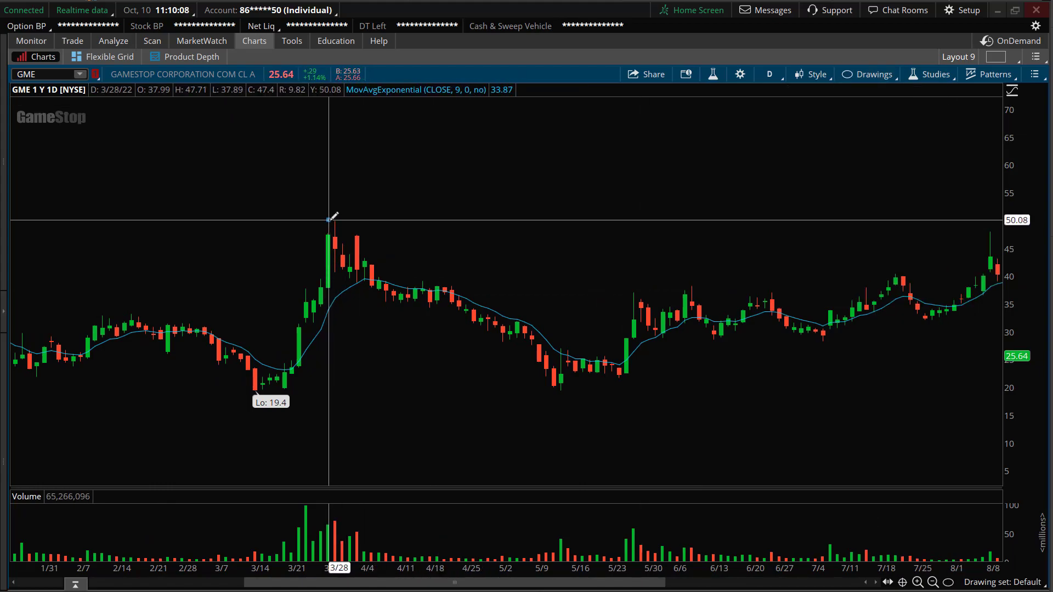
click(340, 256)
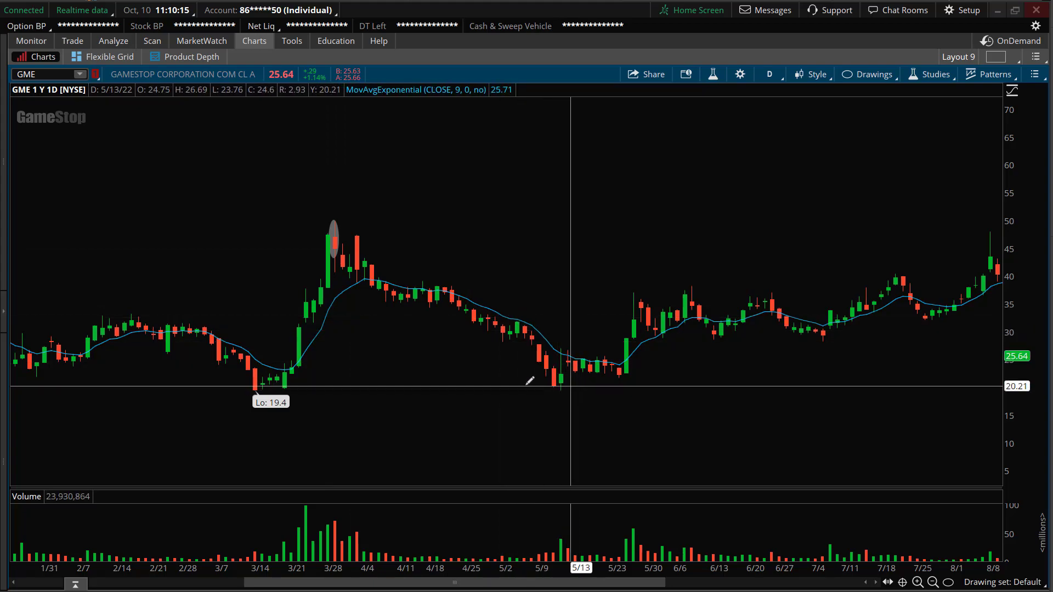
drag(592, 587, 554, 586)
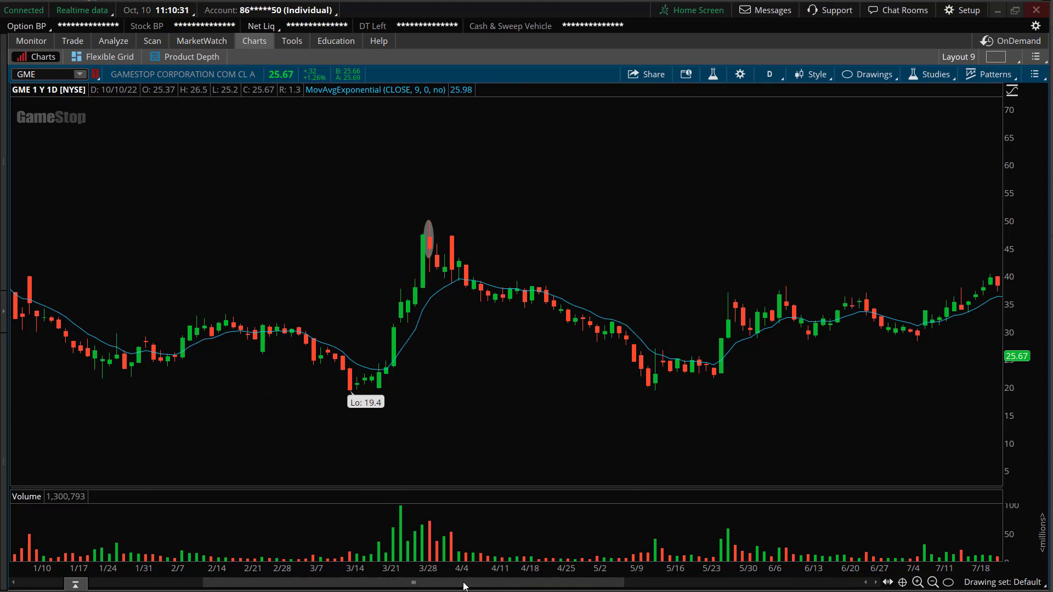
drag(462, 583, 255, 584)
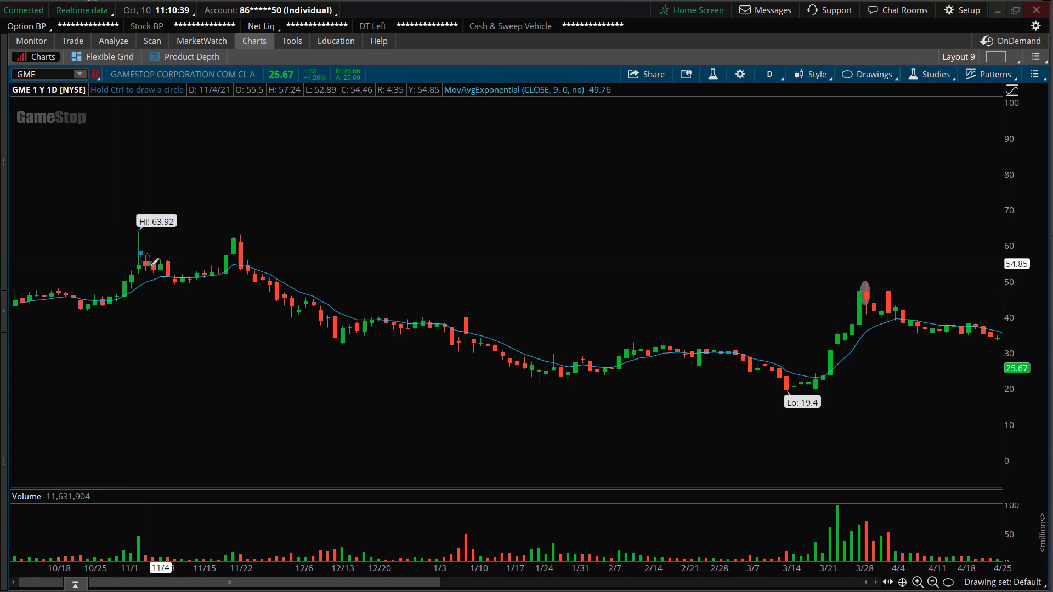
Draw ovals on GME's early-November candle, the 11/2 63.92 high and the 11/22 spike, then zoom out.
drag(144, 266, 153, 254)
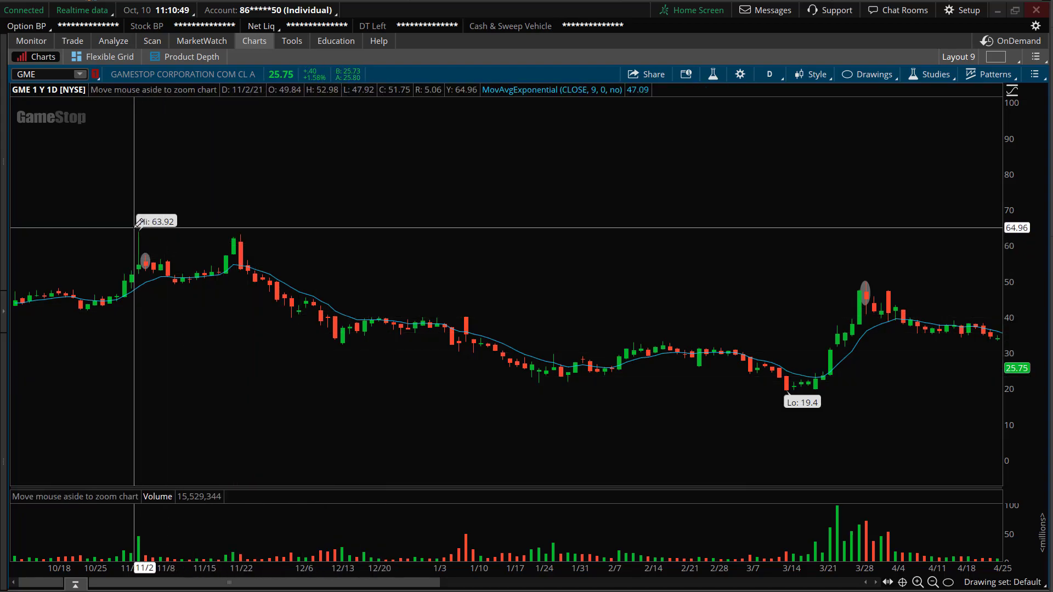
drag(132, 229, 143, 238)
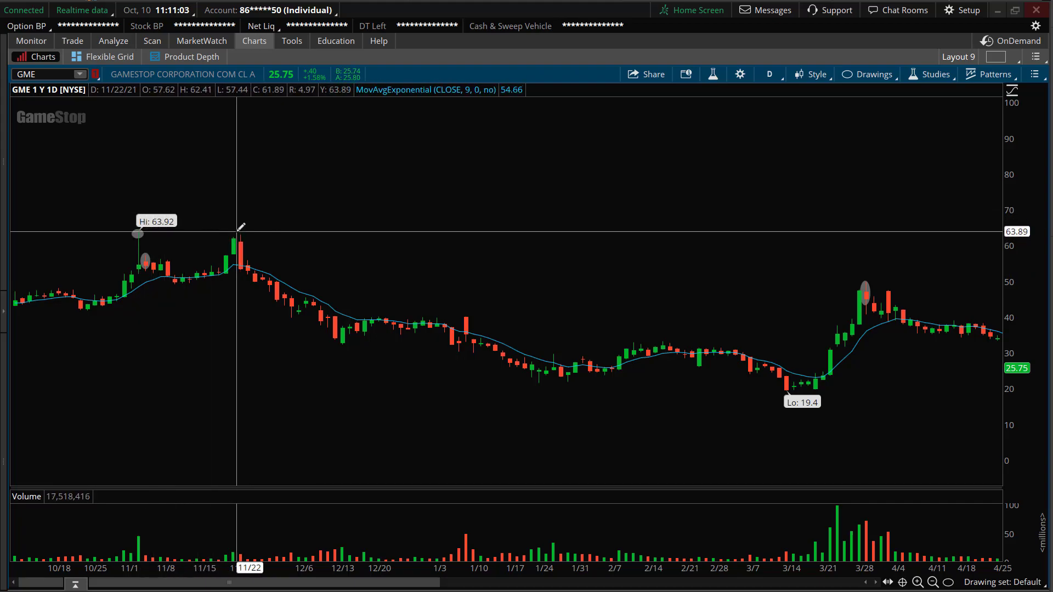
drag(237, 231, 246, 271)
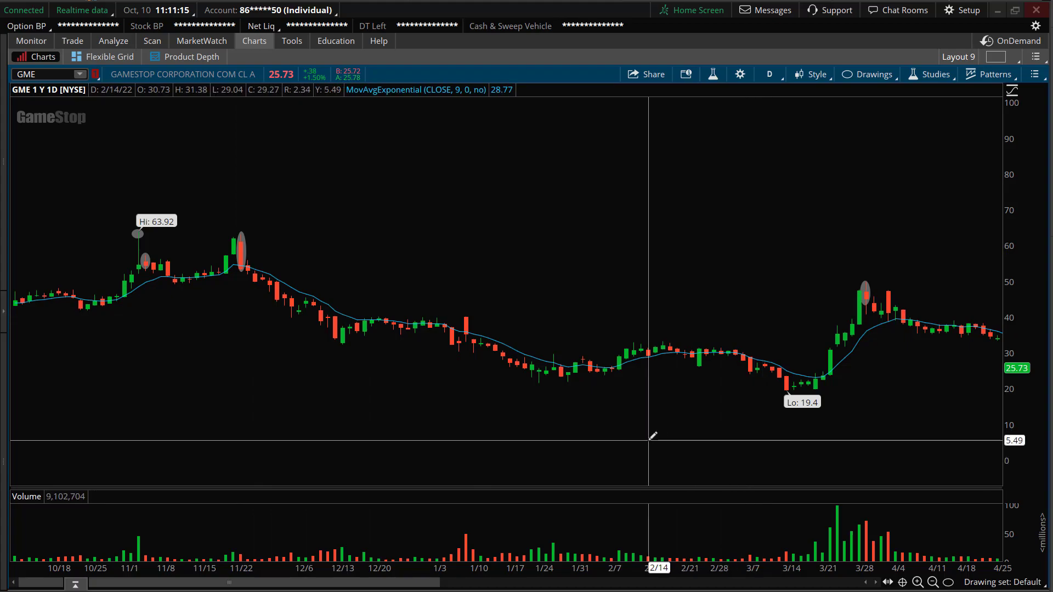
scroll(713, 444, down, 3)
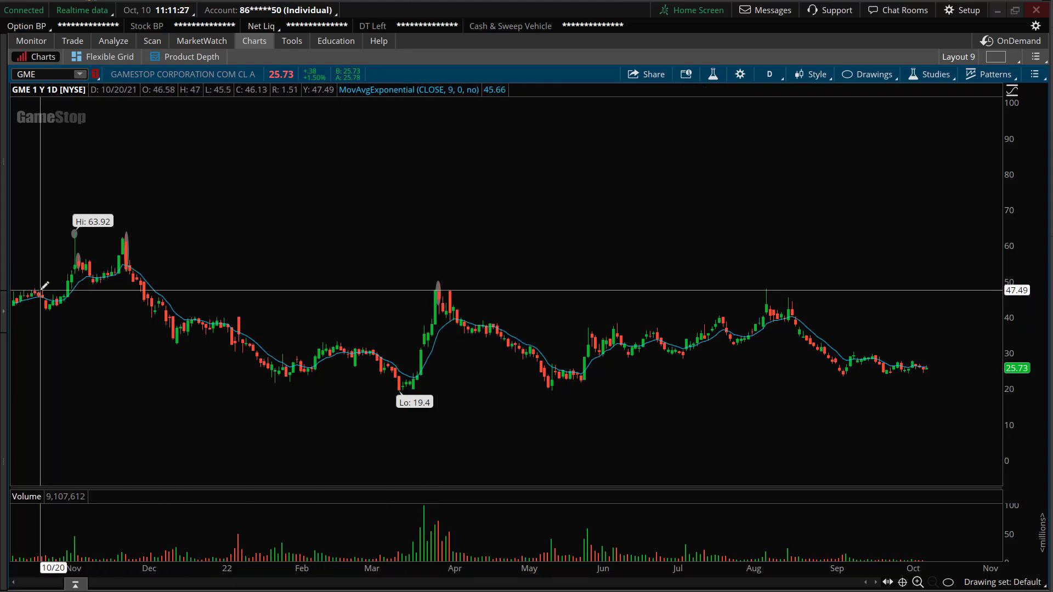
Add a horizontal price level at 47.8 across the GME chart.
click(869, 76)
mouse_move(950, 183)
click(986, 216)
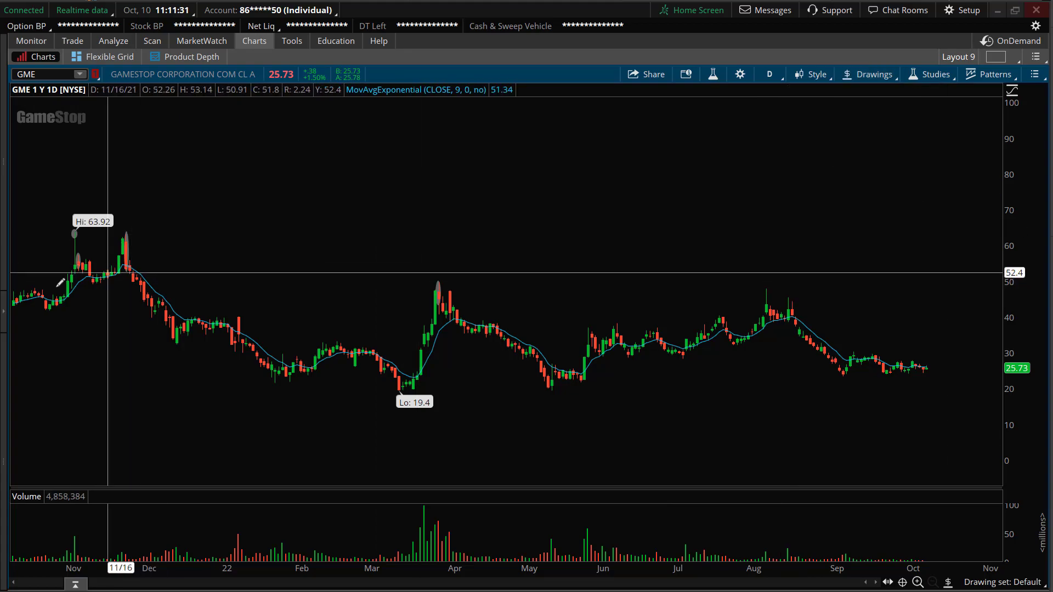
click(26, 289)
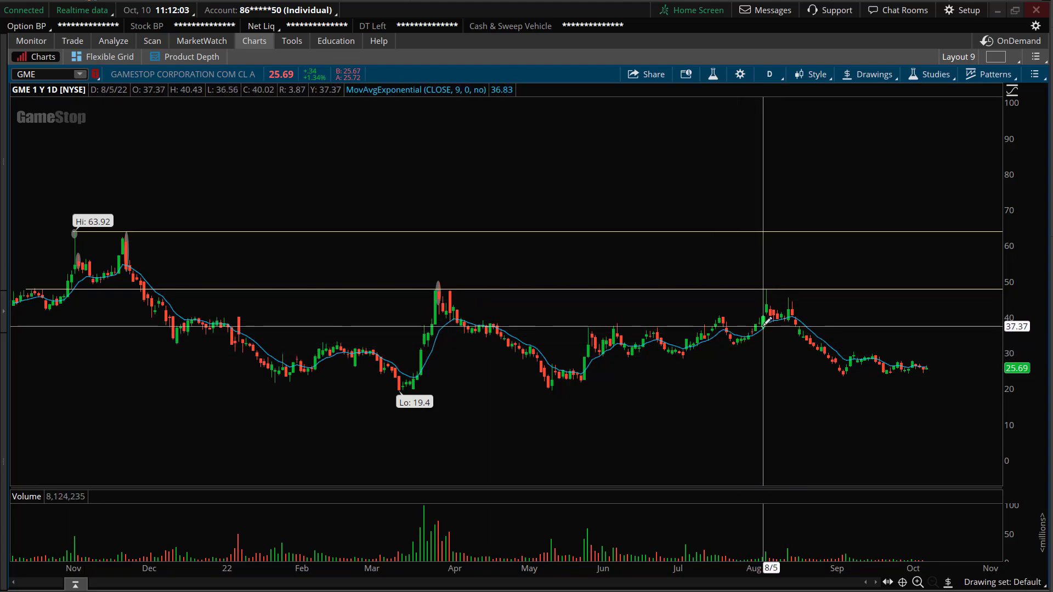
Circle GME's 8/8 and 8/16 August highs with ovals.
scroll(781, 261, up, 3)
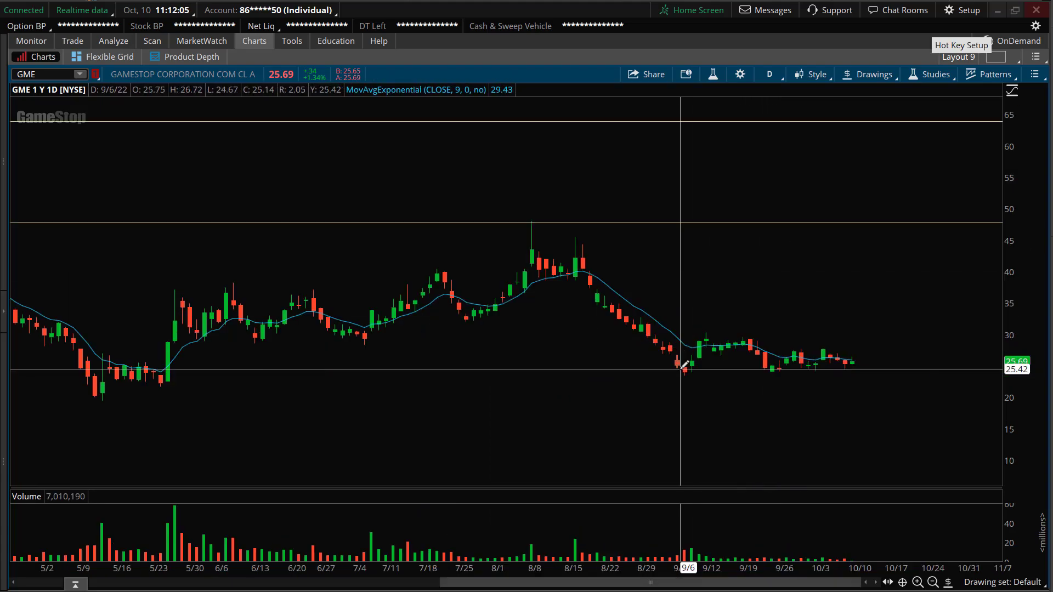
click(858, 80)
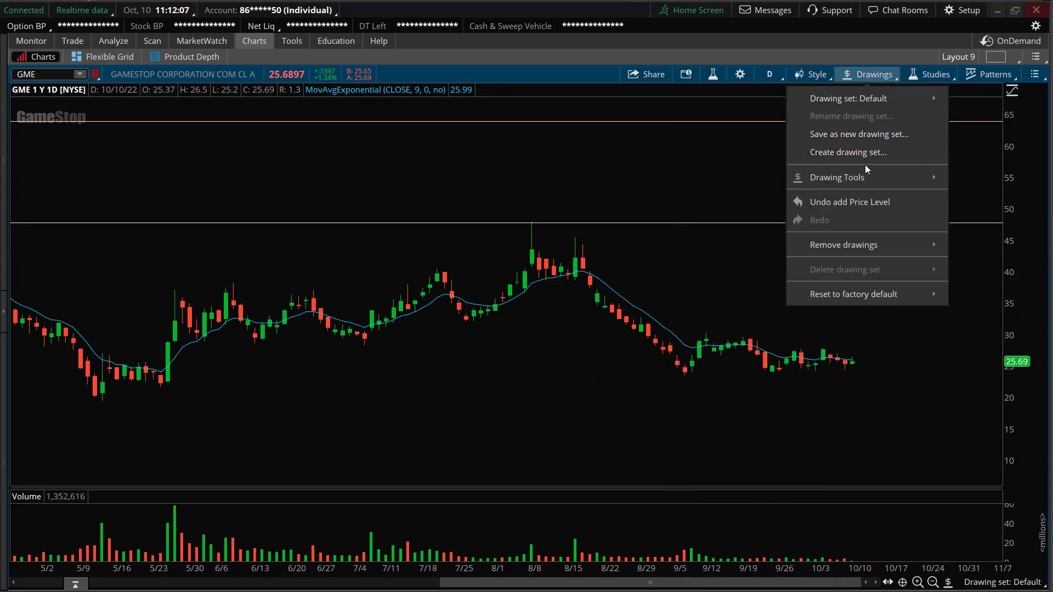
mouse_move(938, 177)
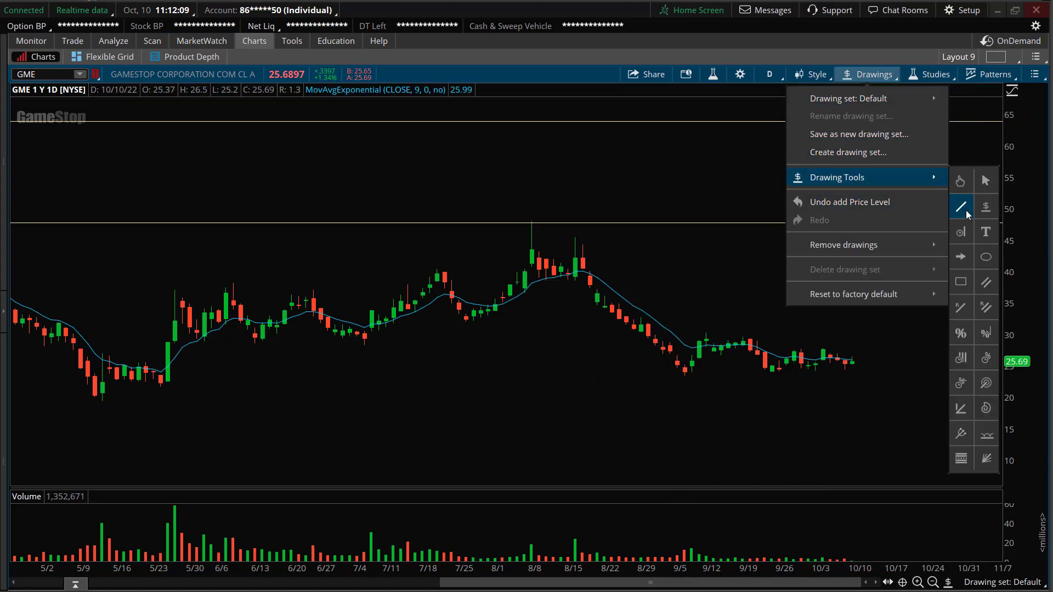
click(993, 258)
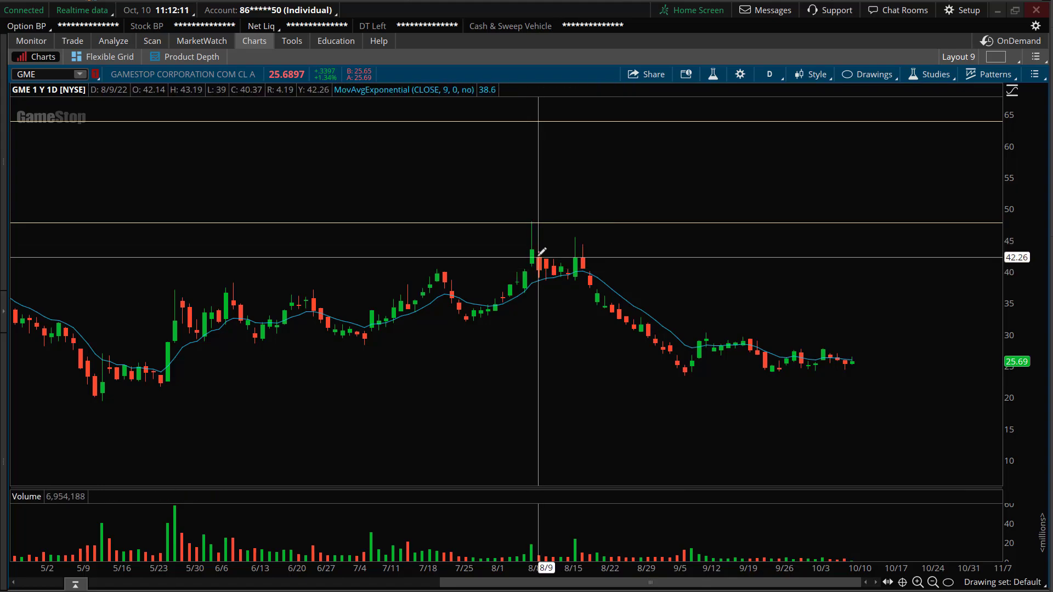
drag(537, 252, 541, 271)
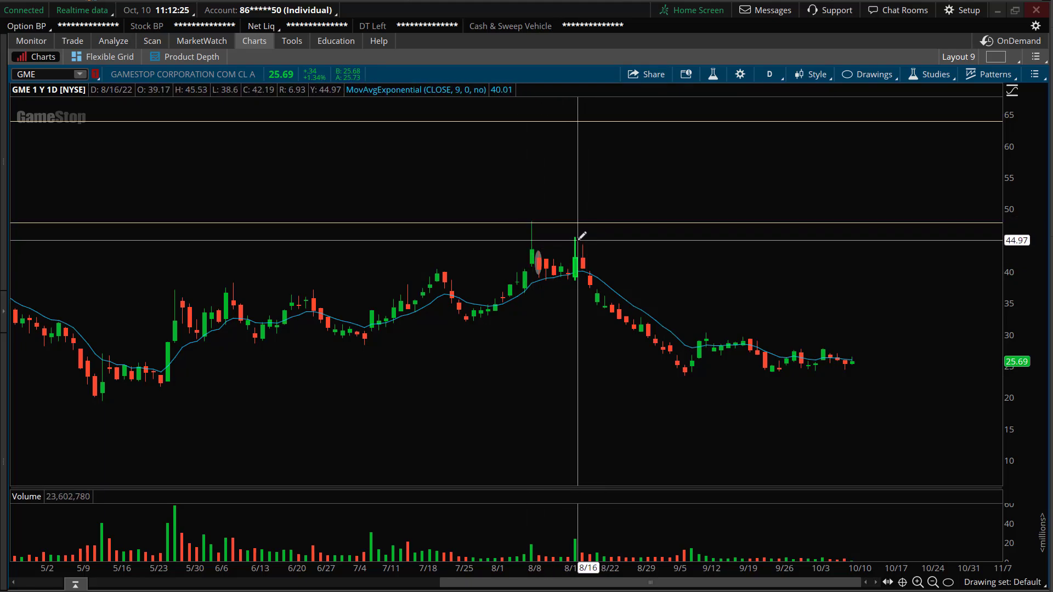
drag(577, 241, 590, 269)
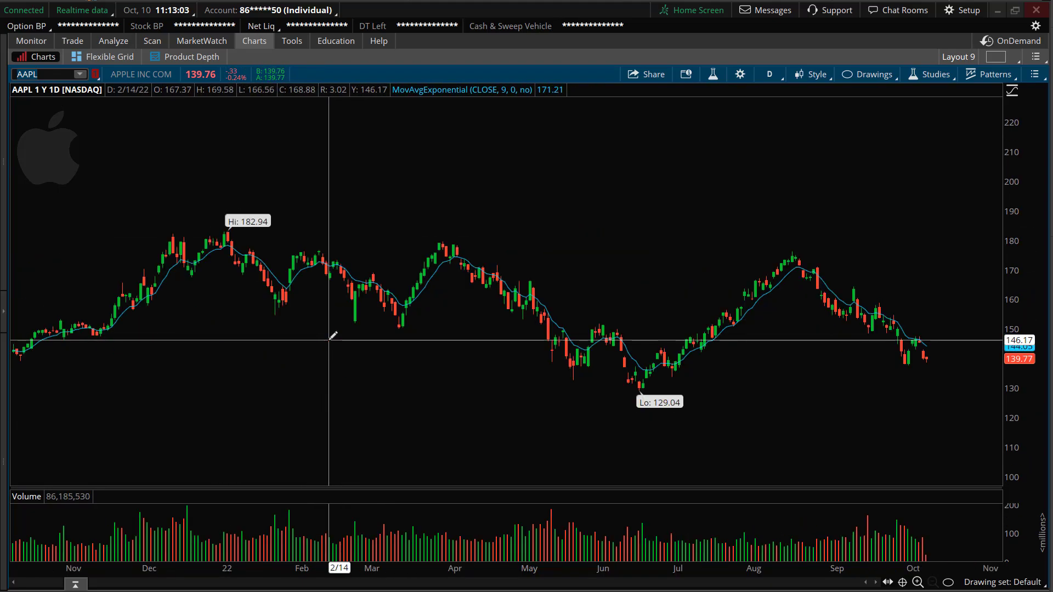
Place AAPL price levels at the 182.94 high and near 181.23, then zoom and pan.
click(874, 80)
mouse_move(935, 177)
click(985, 207)
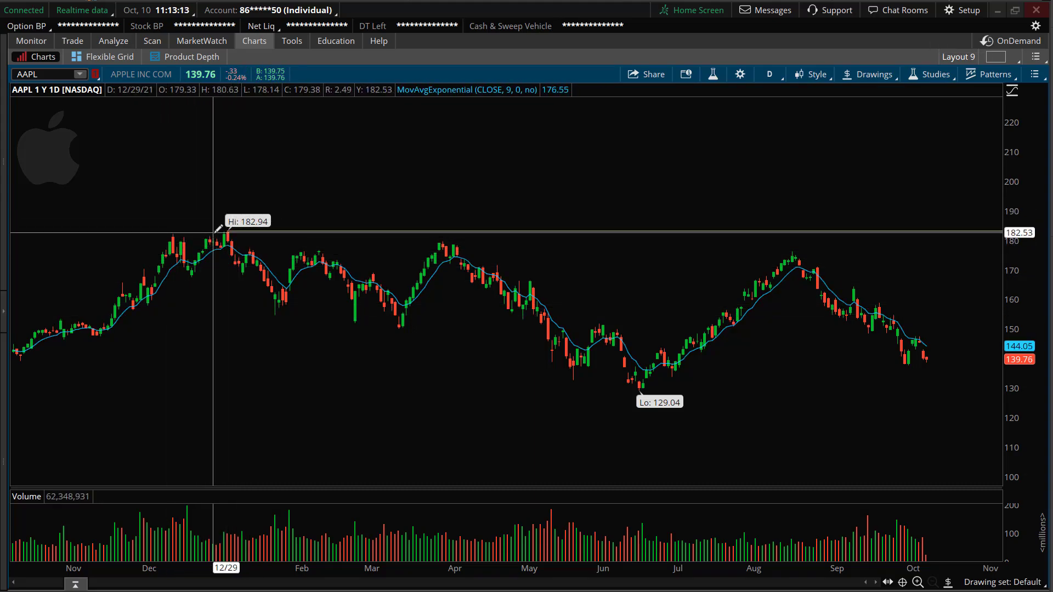
click(251, 231)
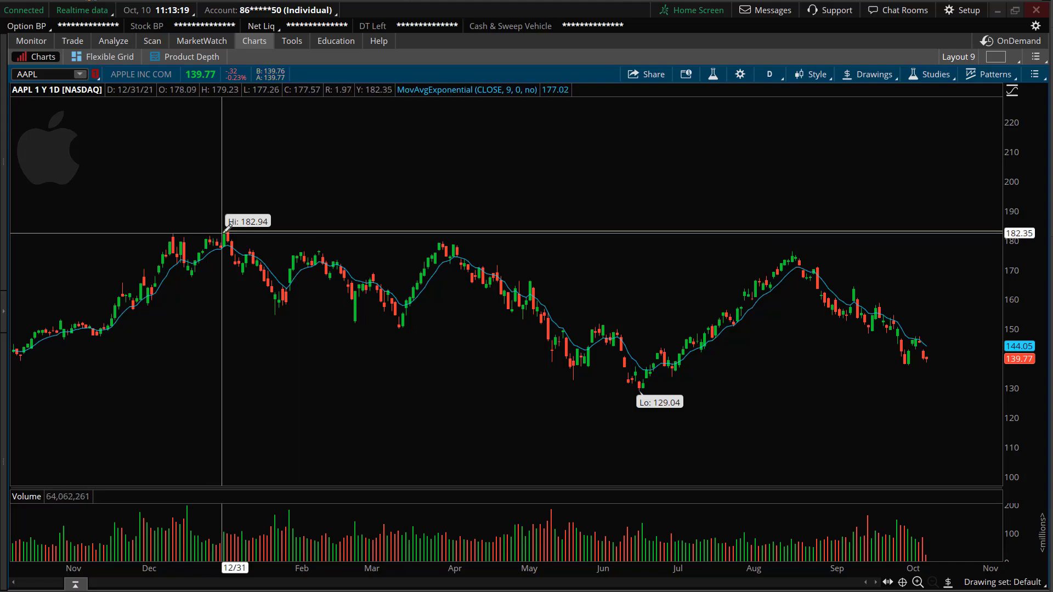
click(174, 237)
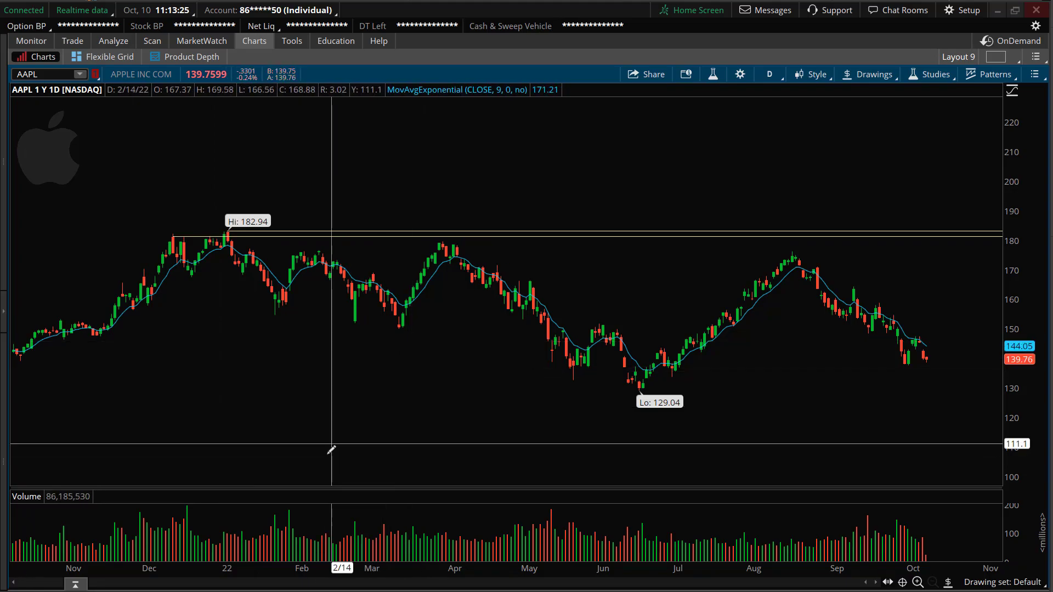
scroll(331, 445, up, 5)
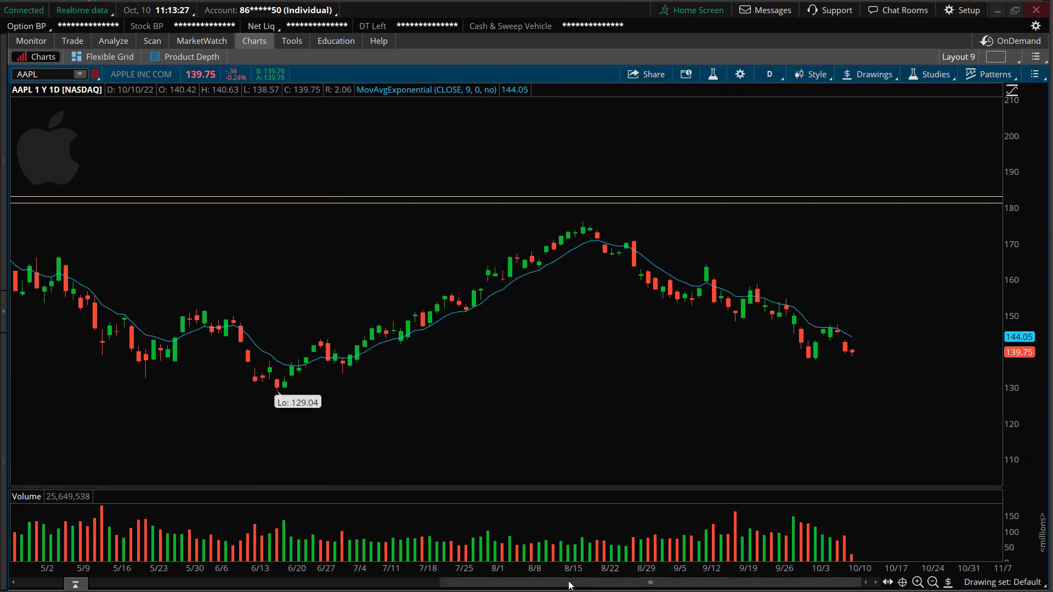
drag(569, 585, 352, 584)
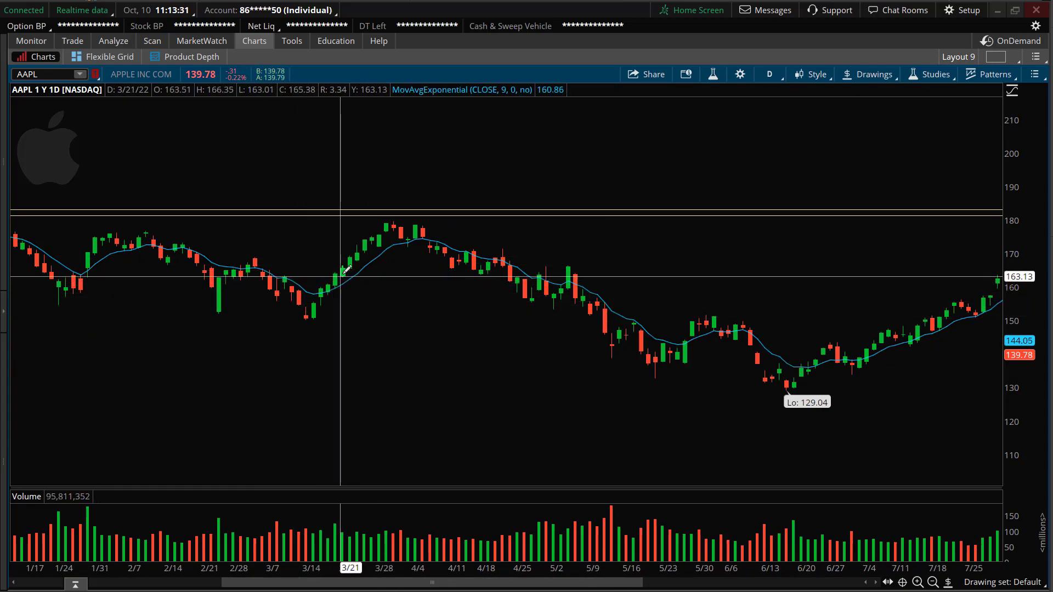
Draw a small oval around AAPL's 3/29 high near 180.
click(890, 74)
mouse_move(893, 175)
click(986, 258)
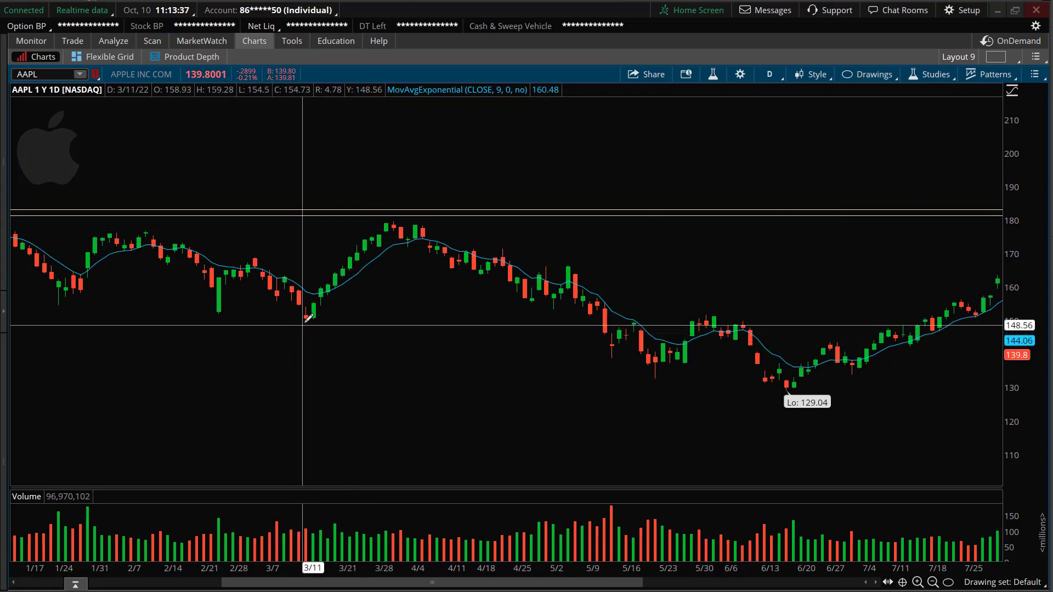
click(389, 219)
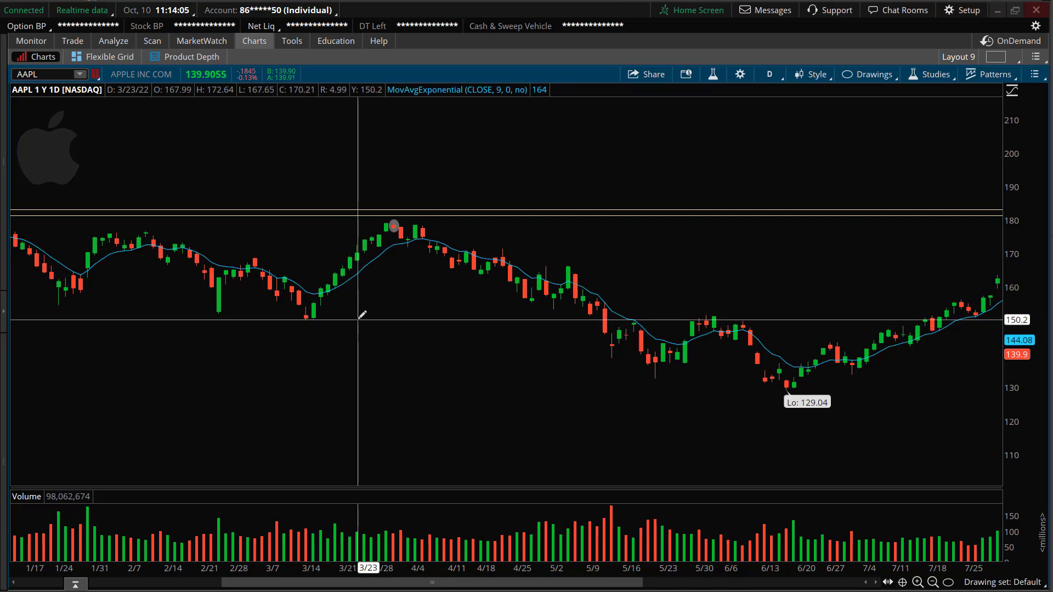
Draw a rising AAPL trendline through the late-March high and a falling one from the 4/4 high.
click(871, 75)
mouse_move(942, 179)
click(963, 206)
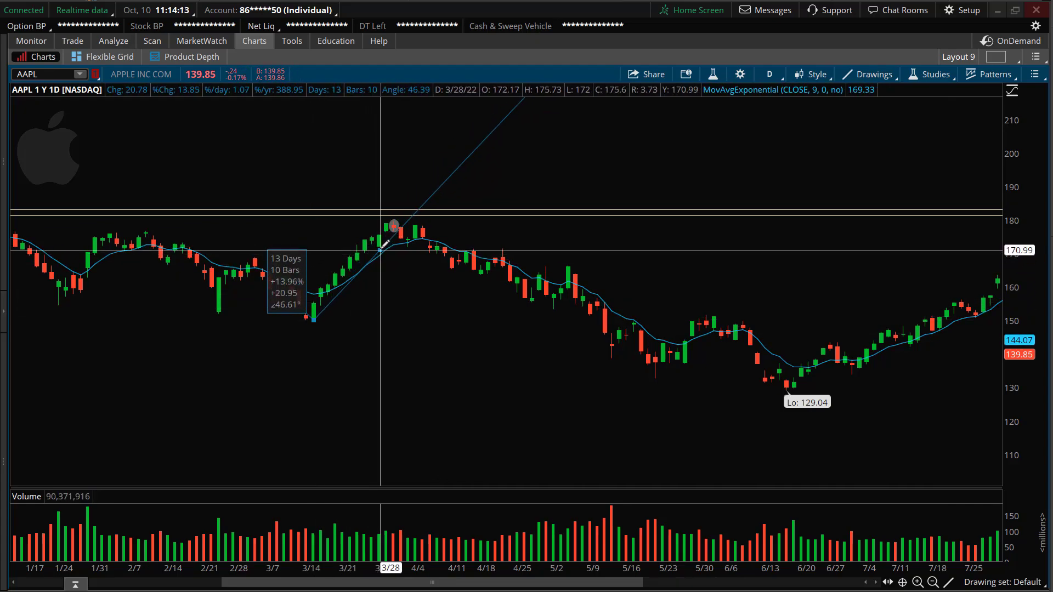
click(383, 245)
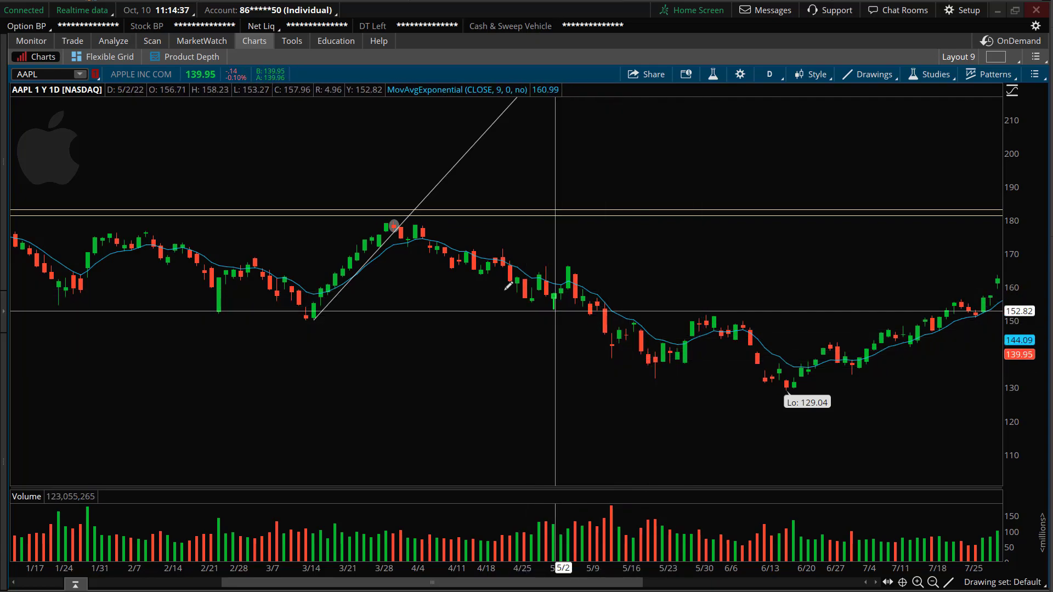
click(417, 222)
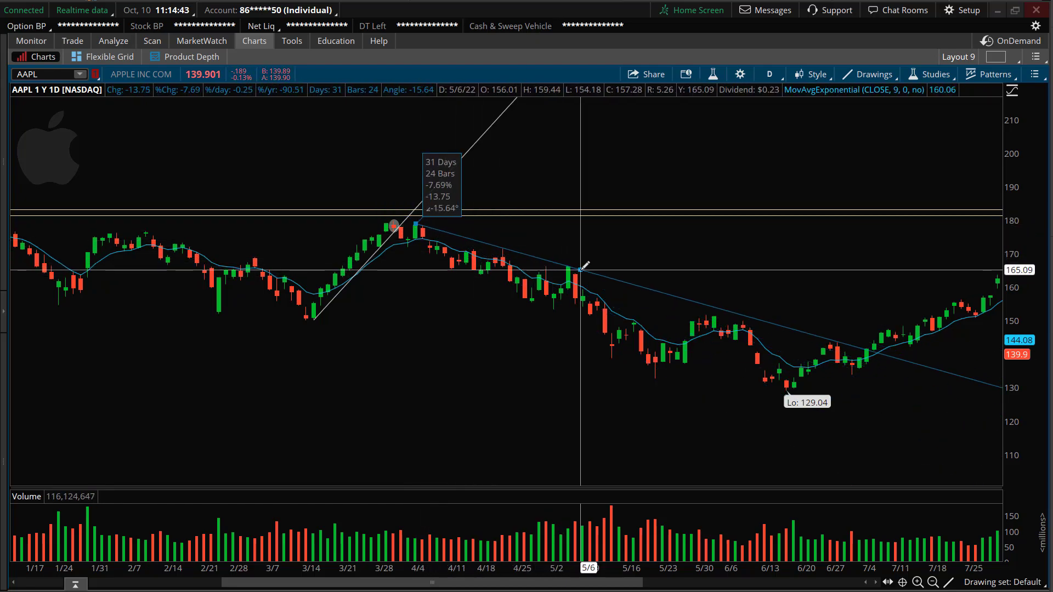
click(558, 265)
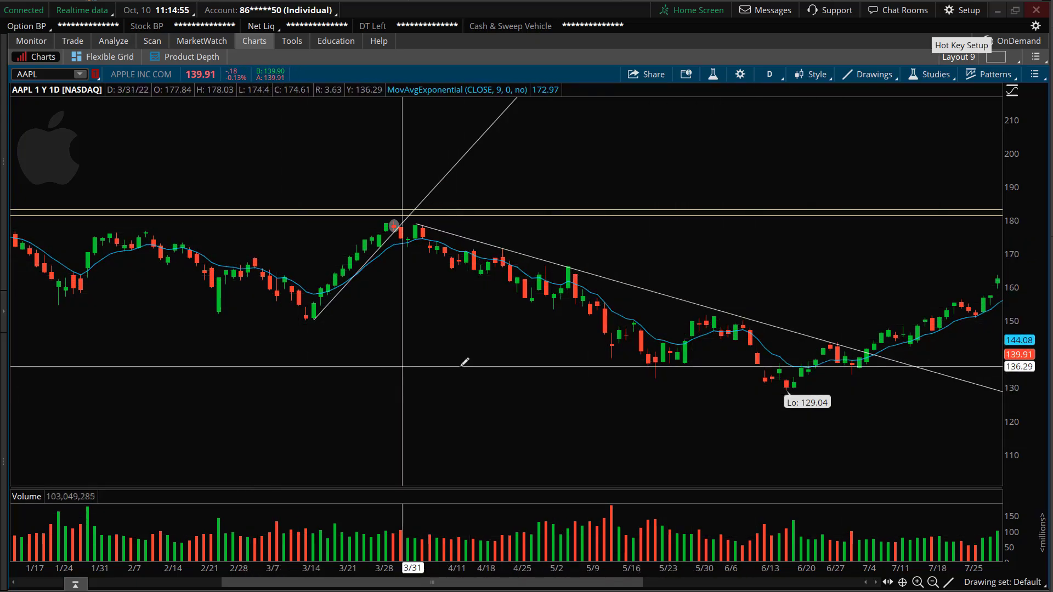
Zoom out on the CGC chart to see the three-year weekly range.
scroll(471, 373, down, 5)
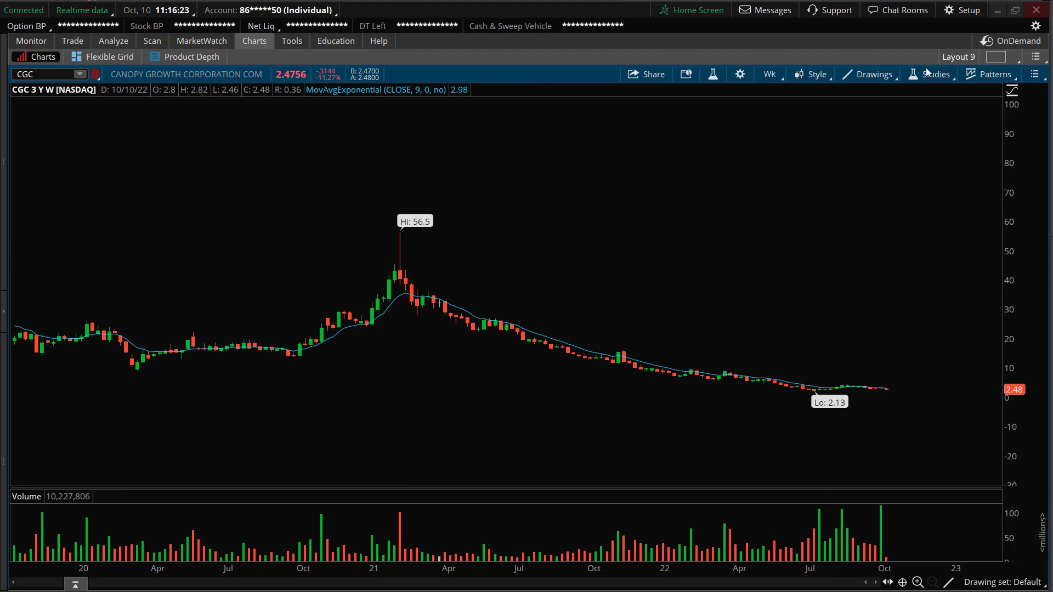
Draw an oval around CGC's February 2021 spike to the 56.5 high.
click(884, 75)
mouse_move(951, 189)
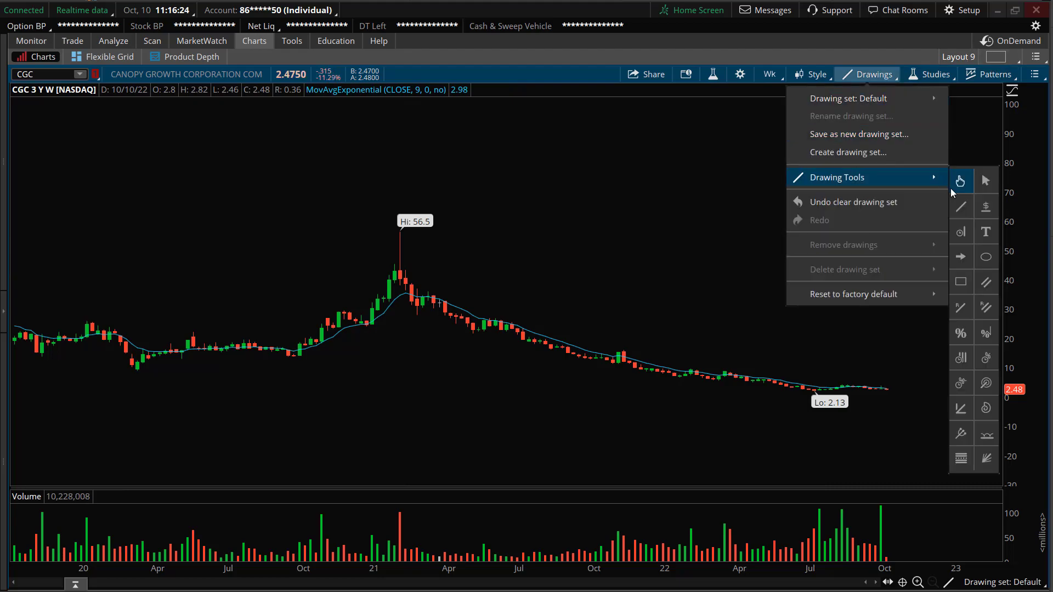
click(985, 250)
click(393, 232)
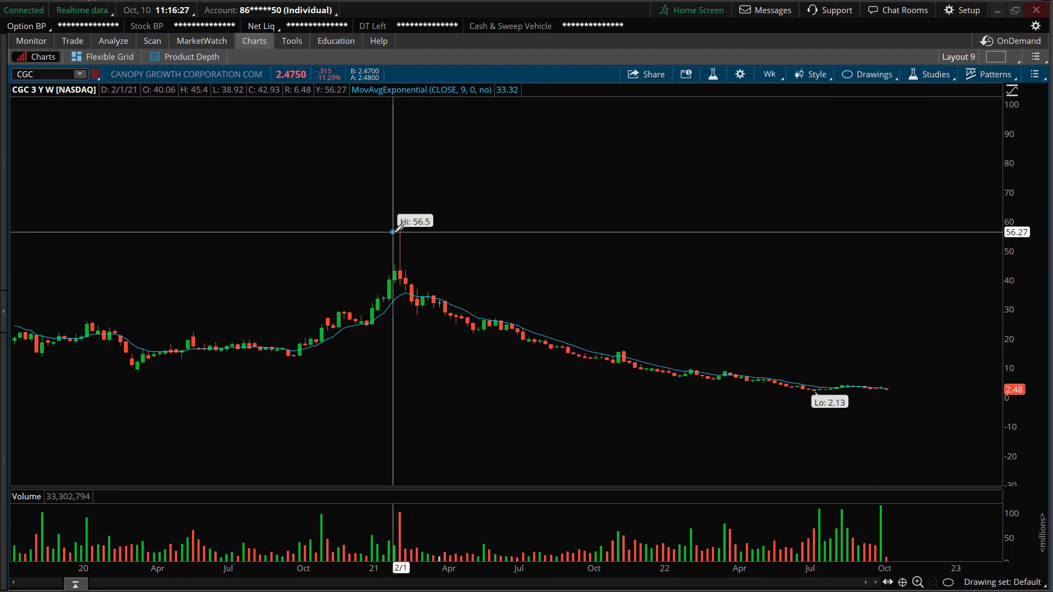
click(410, 282)
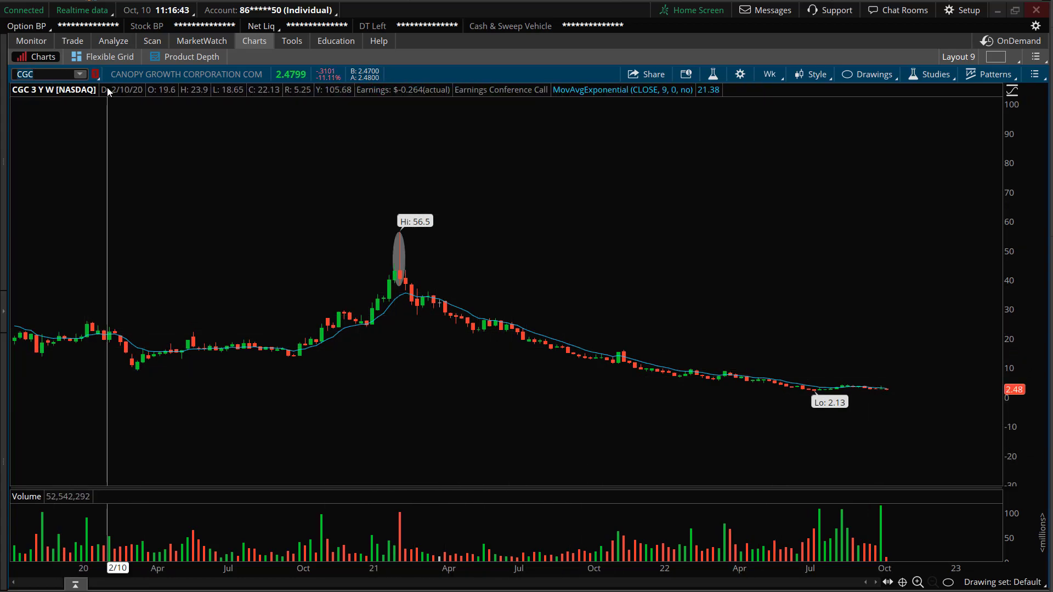
Load the /BTC Bitcoin futures chart on the 1 Y : 1D time frame.
text(/BTC)
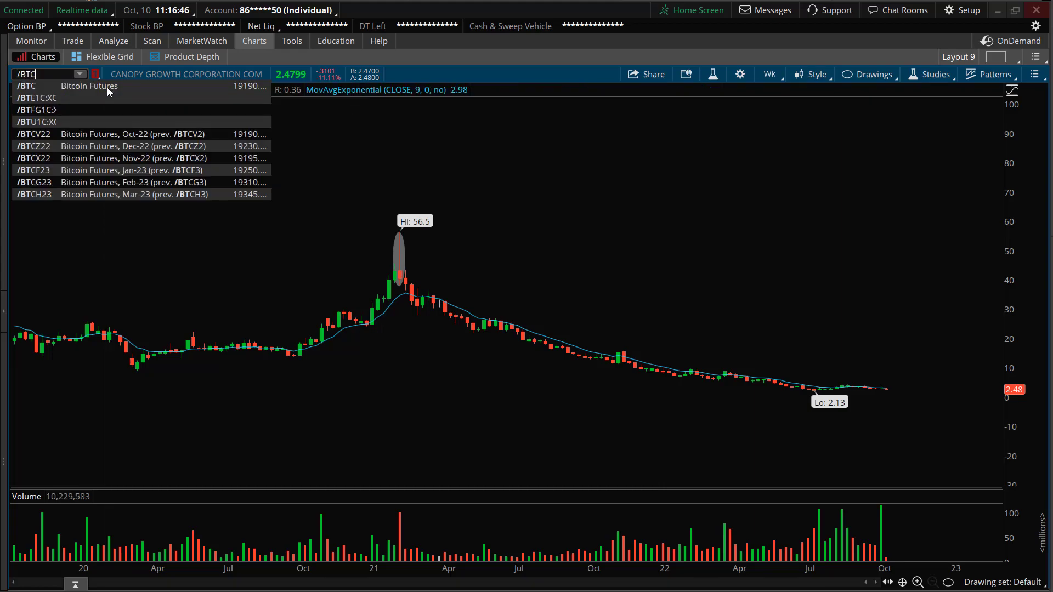
key(Return)
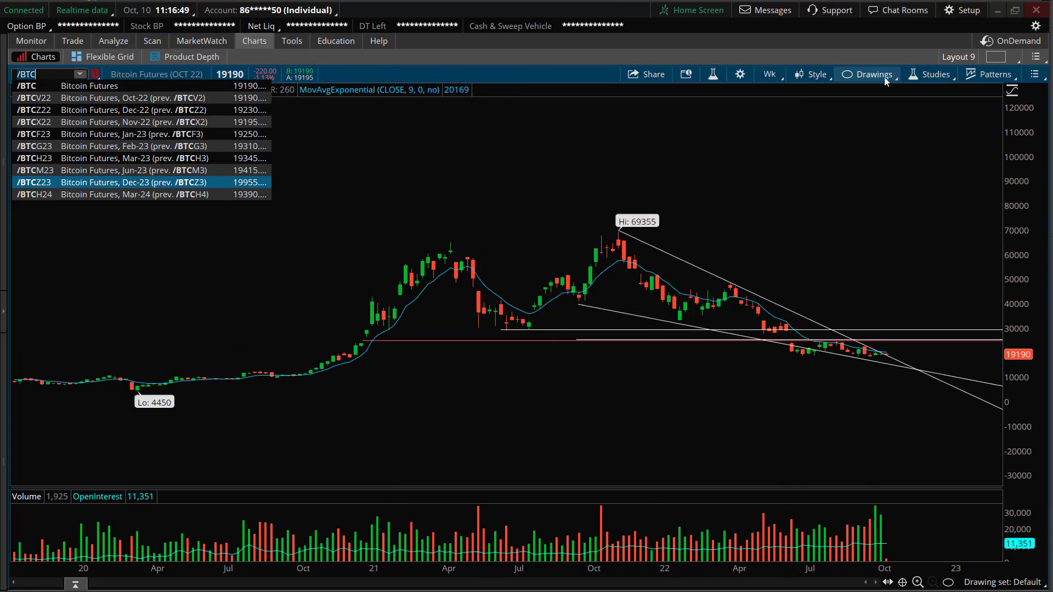
click(771, 75)
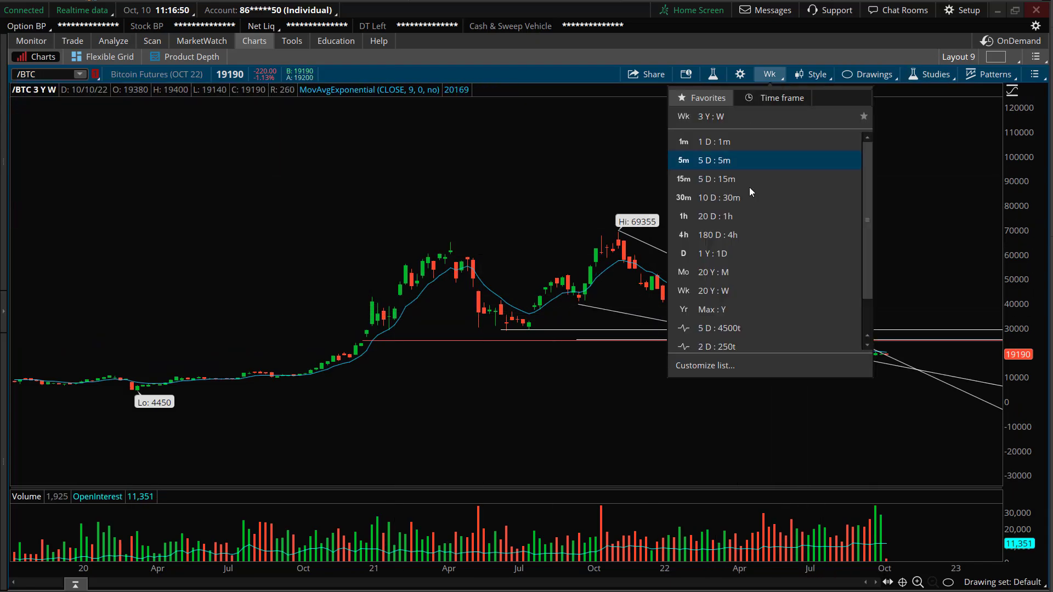
click(735, 253)
Clear the drawing set from the chart and switch to the 3 Y : W view.
right_click(393, 359)
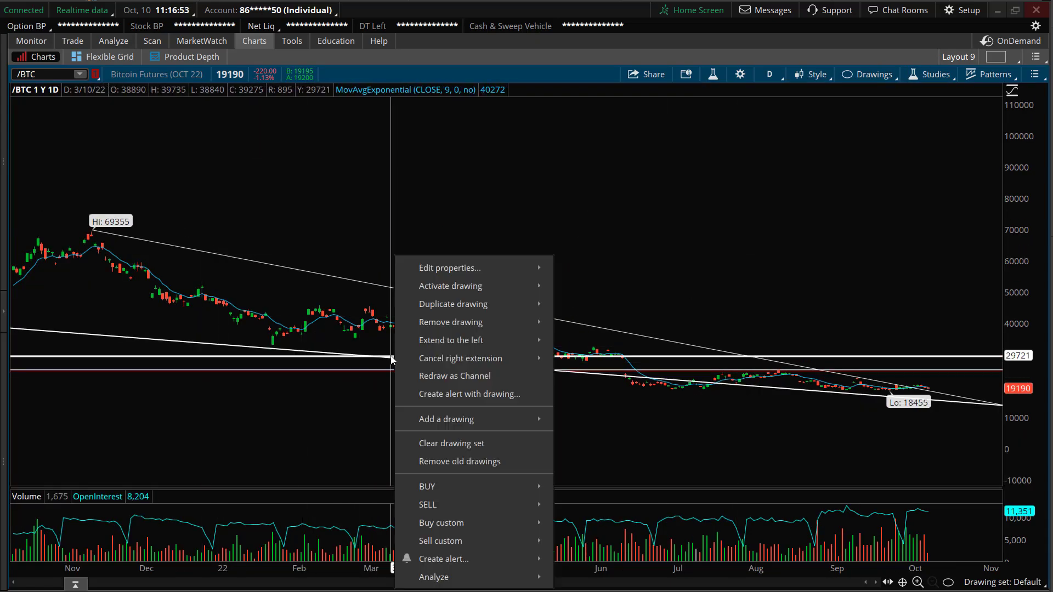
click(459, 443)
click(560, 77)
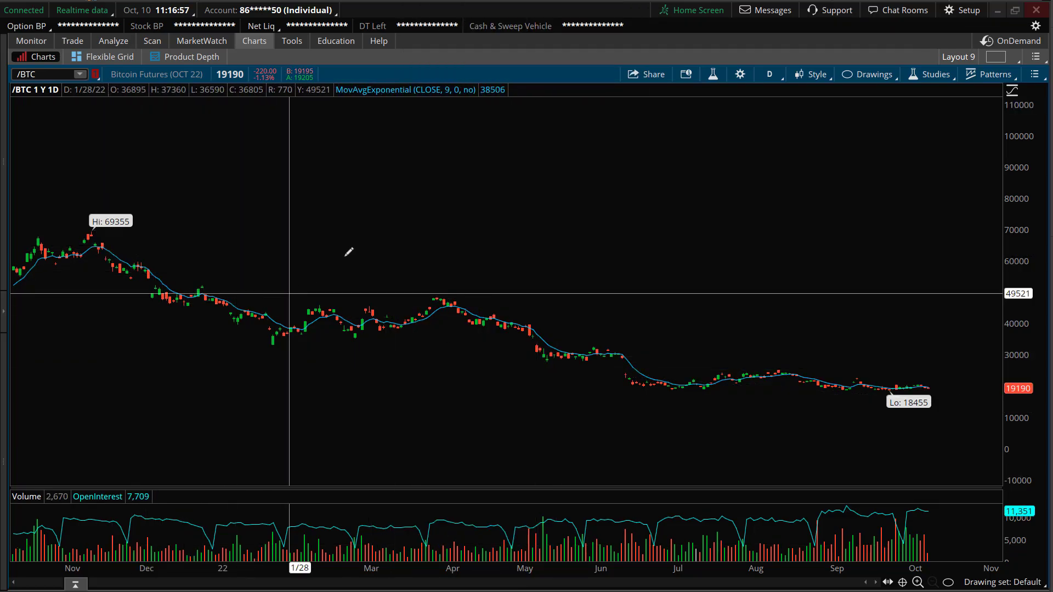
click(775, 77)
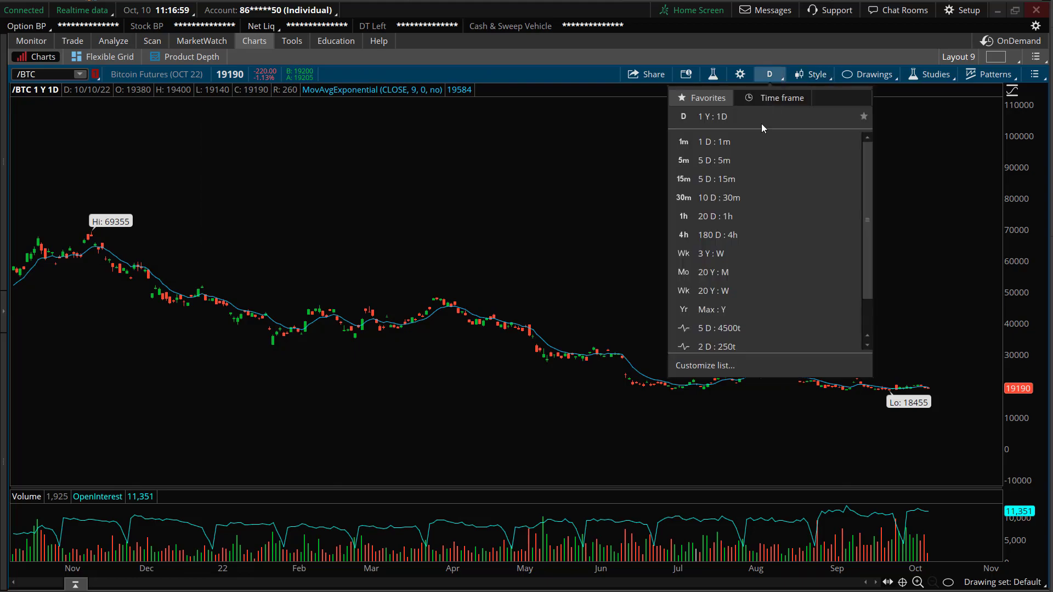
click(728, 253)
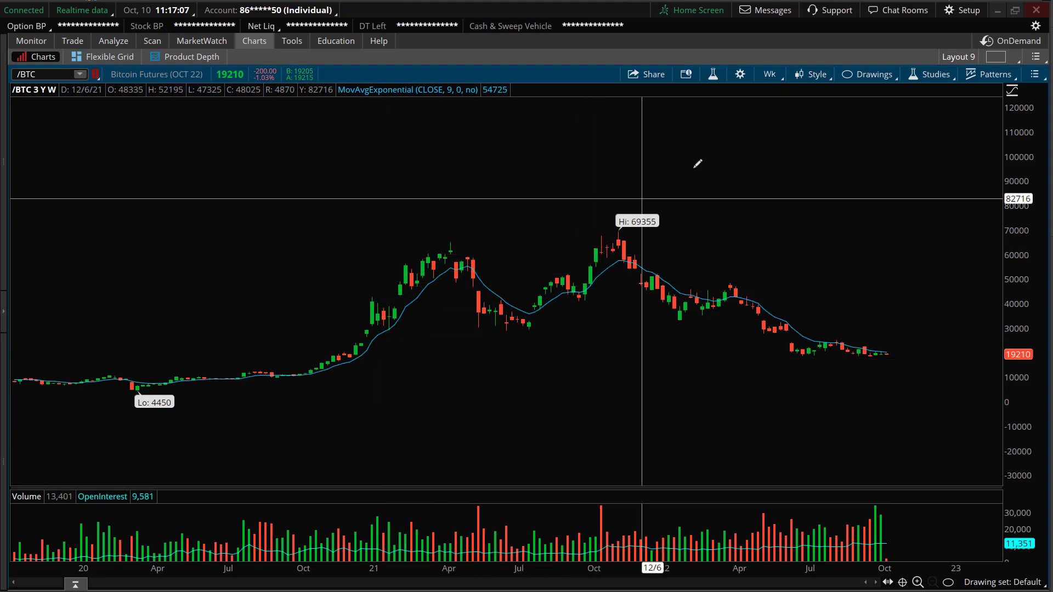
Circle the October 2021 /BTC candle with an oval and add price levels near 64600 and 67500.
drag(595, 233, 603, 257)
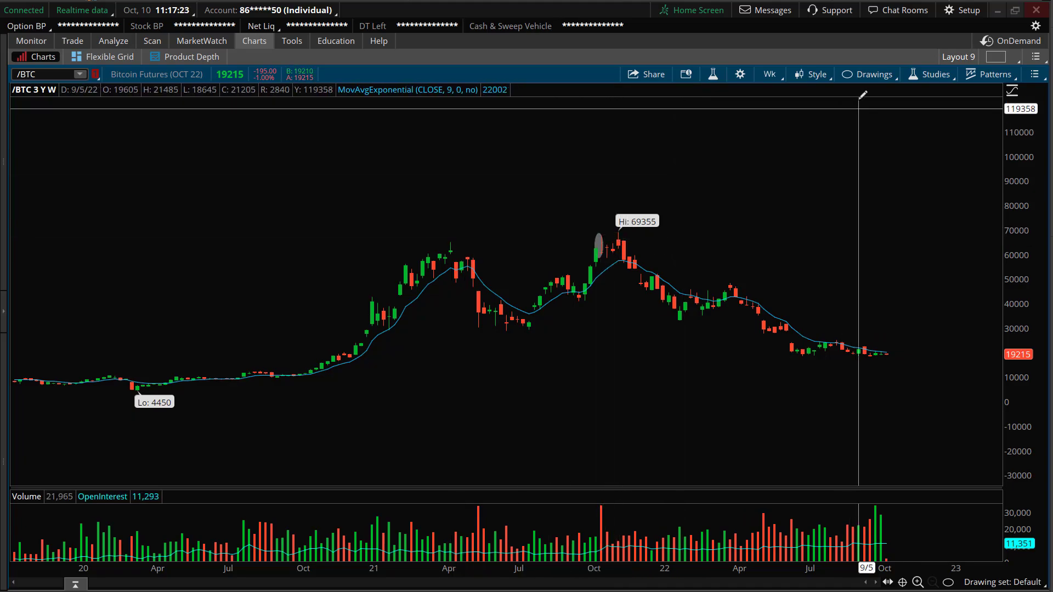
click(859, 74)
mouse_move(823, 178)
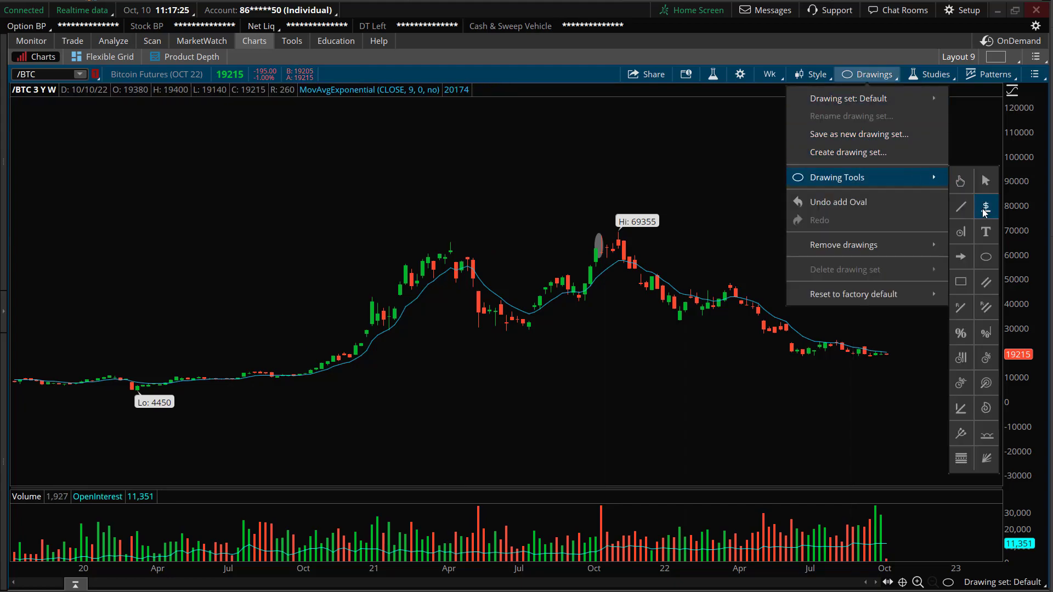
click(986, 209)
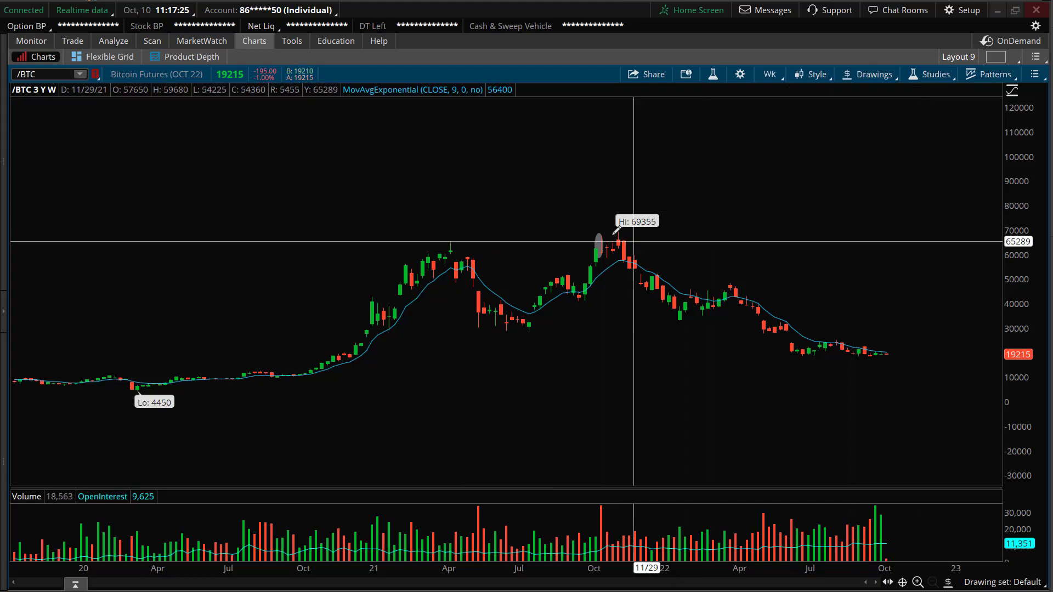
click(451, 243)
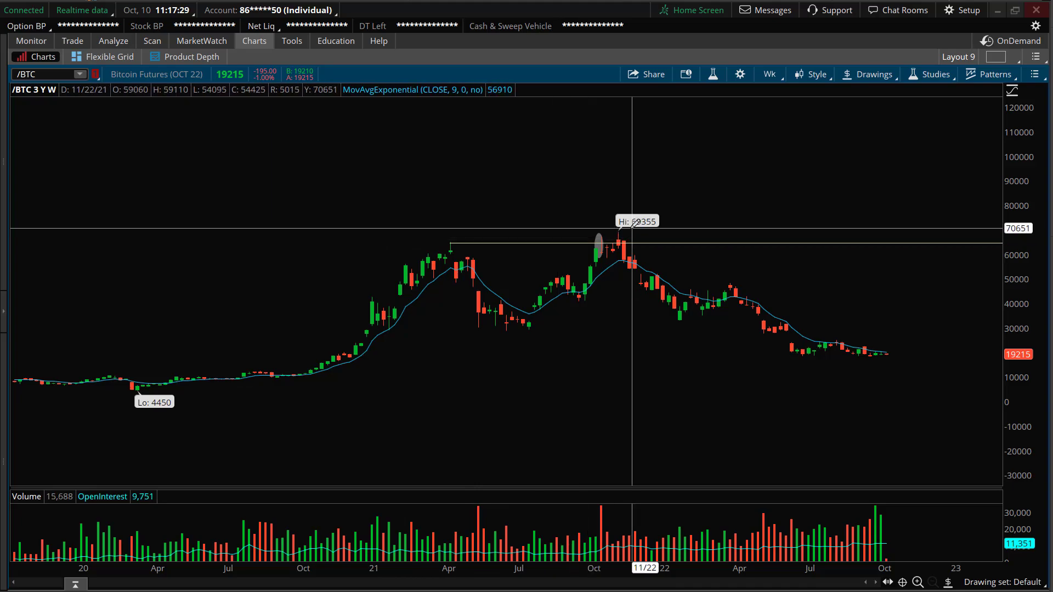
click(604, 236)
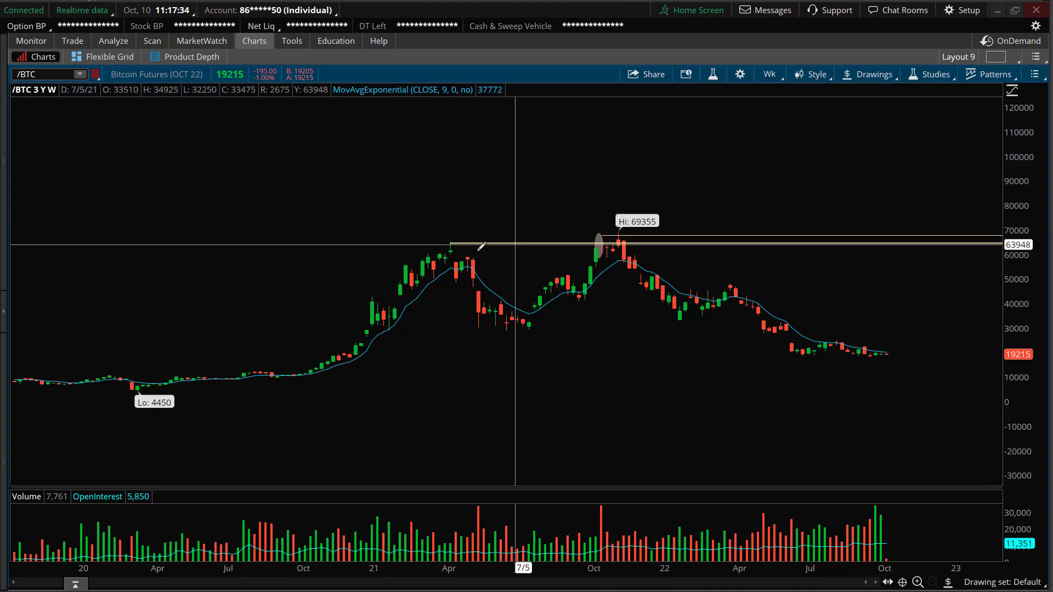
click(455, 243)
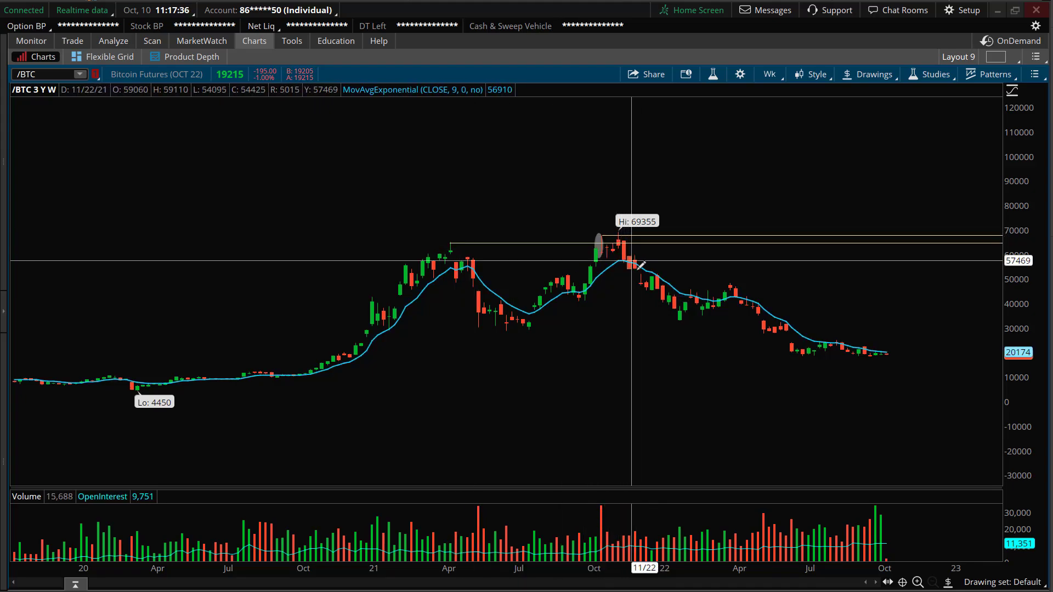